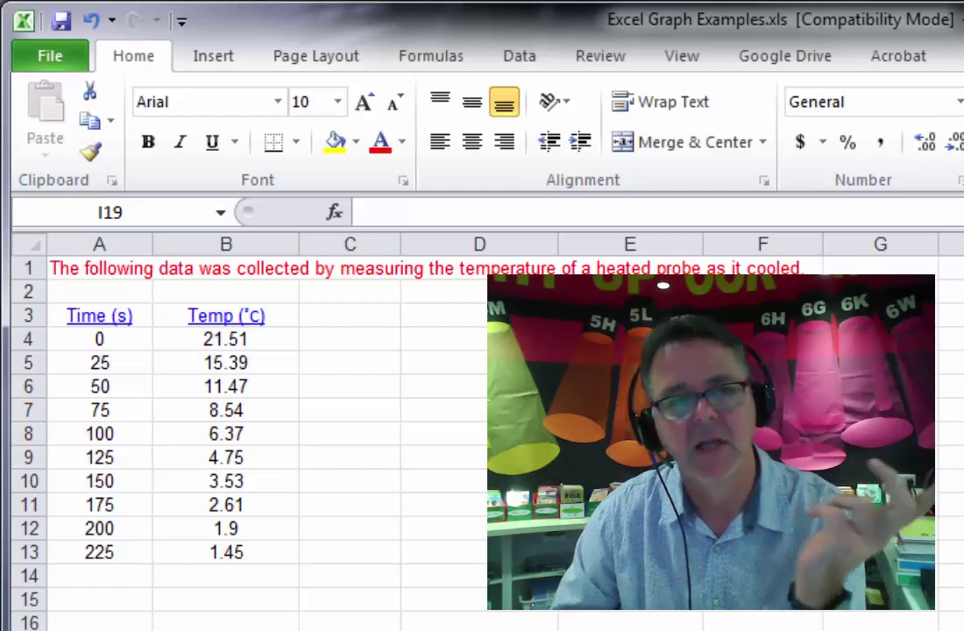
Select the Time and Temp data in A3:B13 and bring up the Insert tab's chart options.
left_click(91, 323)
left_click_drag(95, 328, 250, 554)
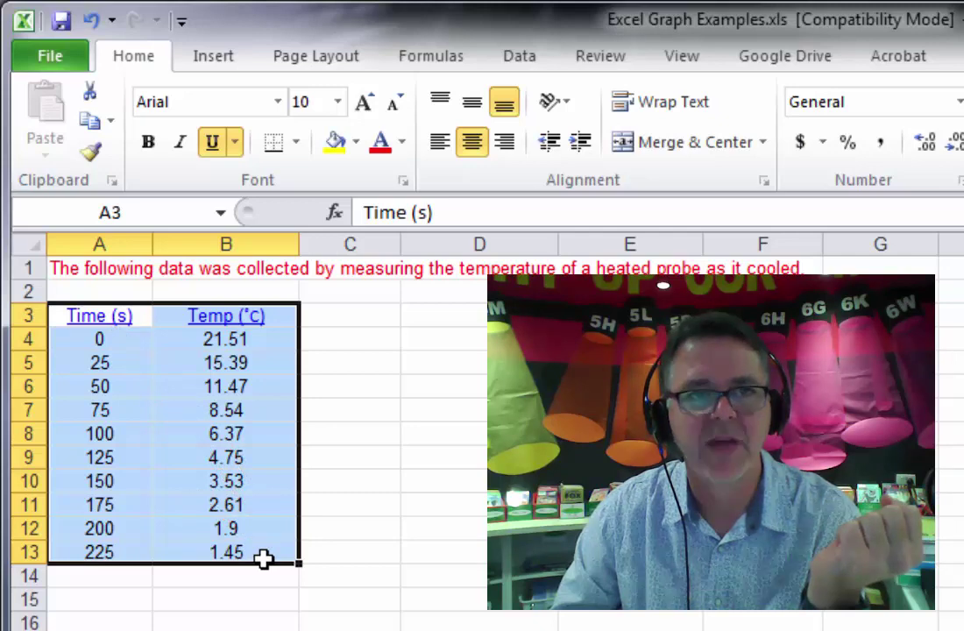
left_click(215, 58)
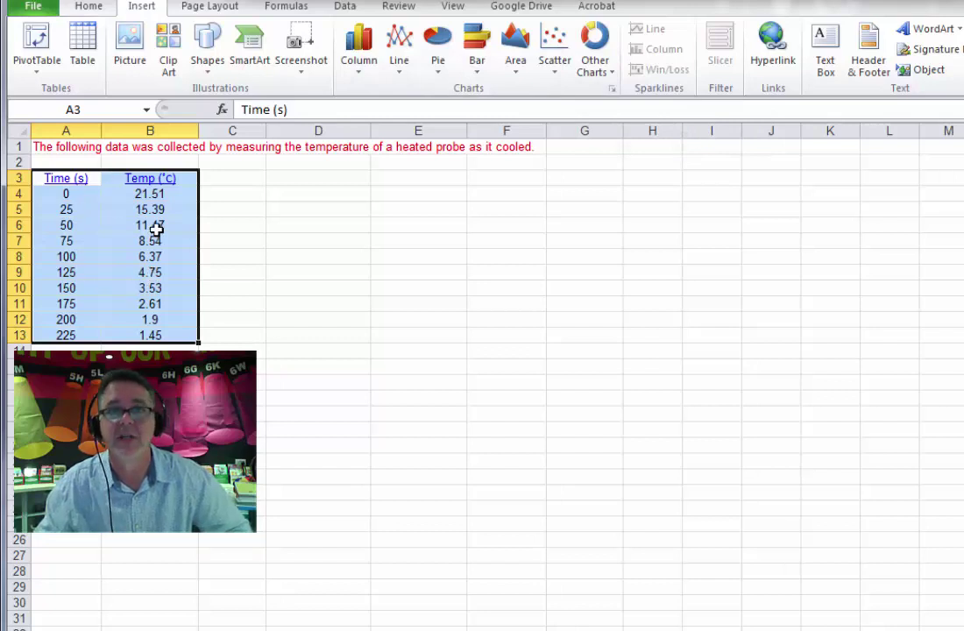
left_click(438, 53)
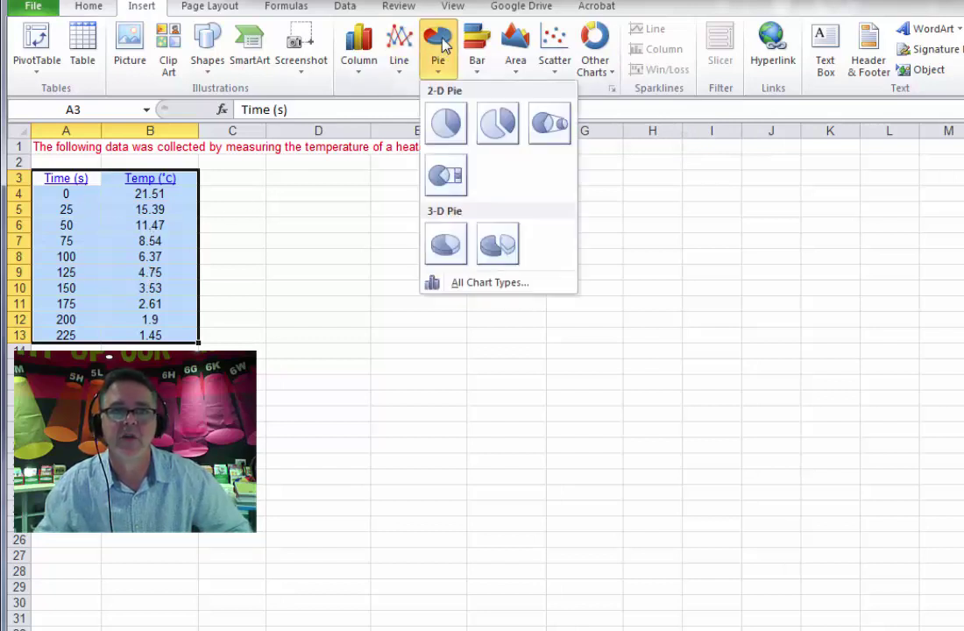
left_click(446, 121)
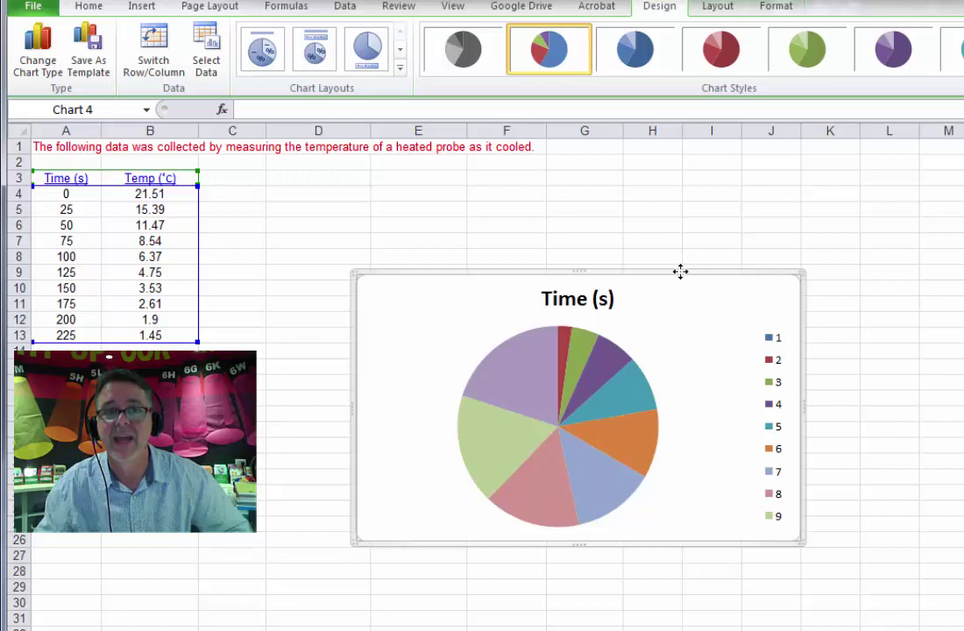
left_click_drag(686, 282, 620, 200)
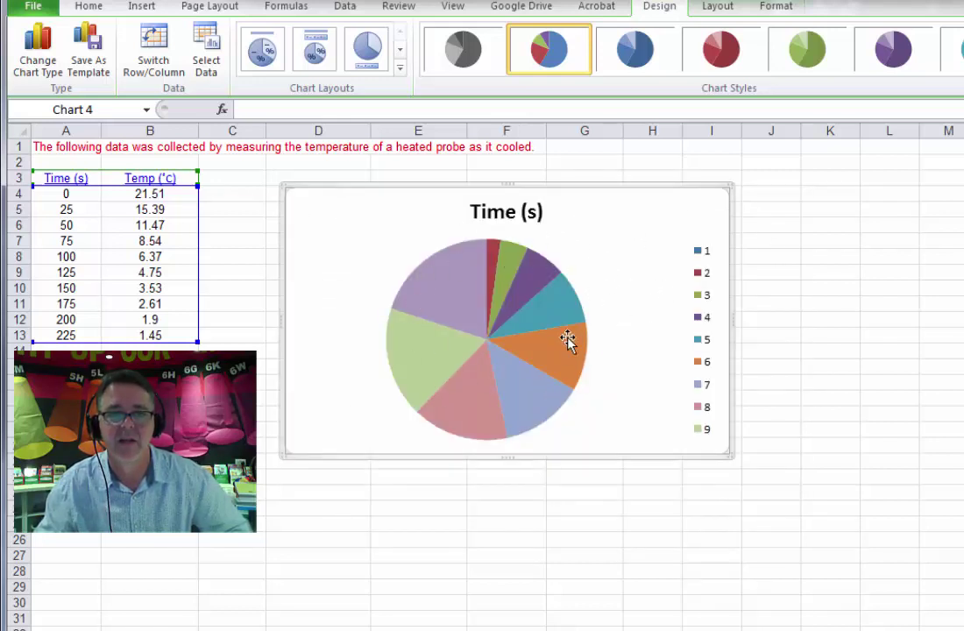
mouse_move(568, 339)
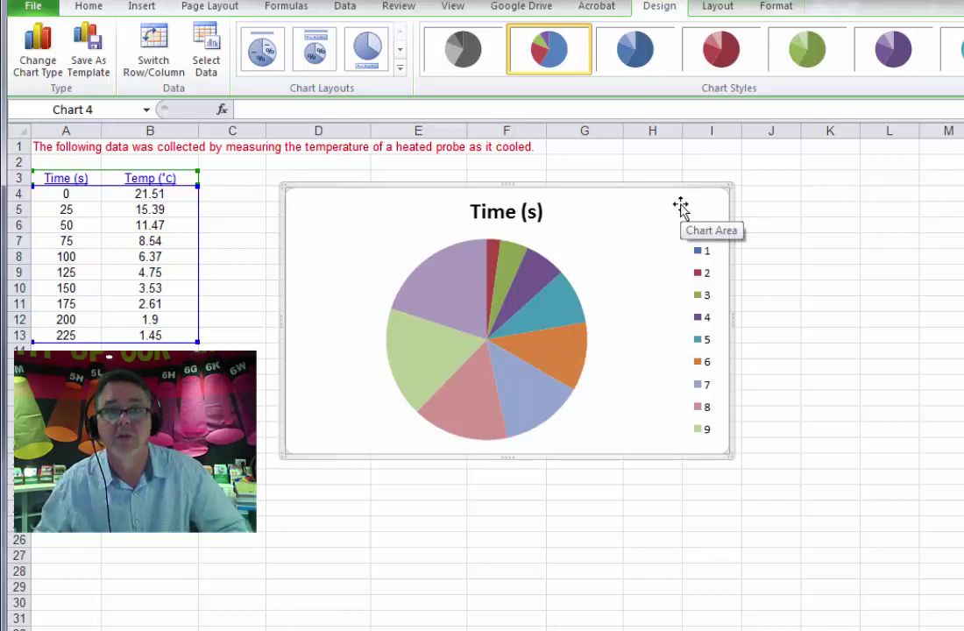
key("Delete")
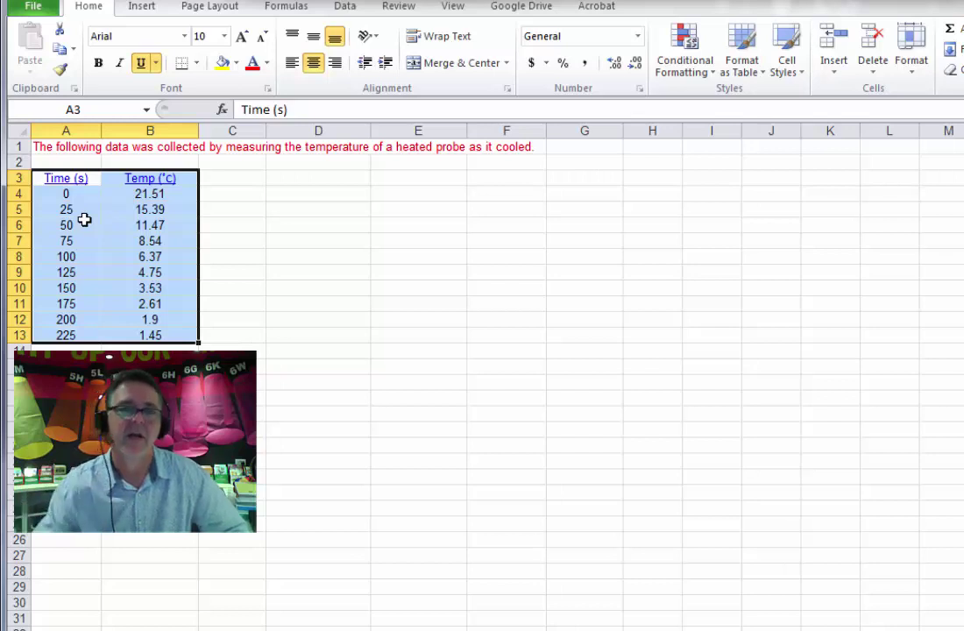
Insert a Scatter with Smooth Lines chart from A3:B13 and move it up beside the data.
left_click(139, 9)
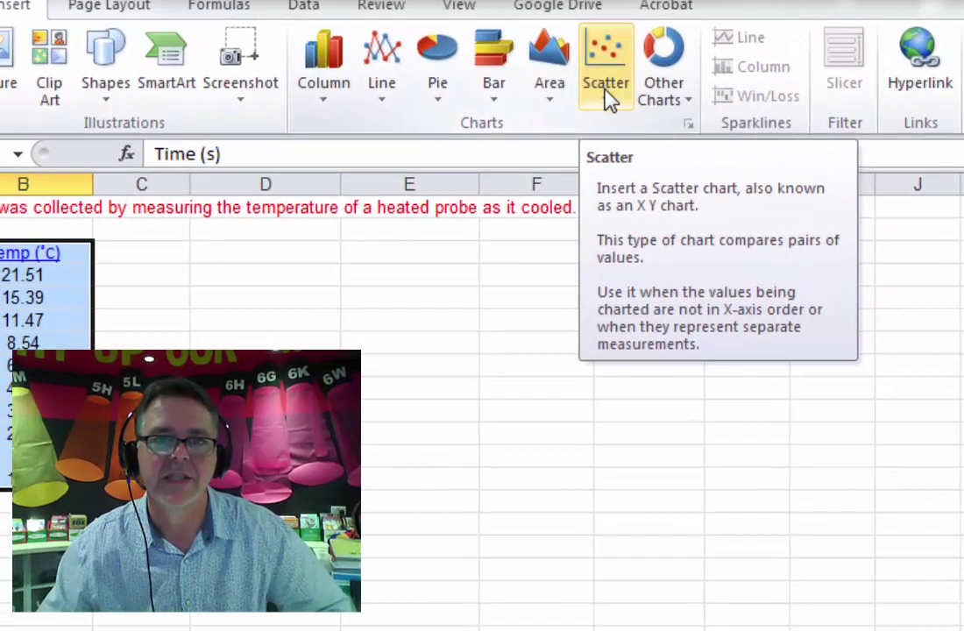
left_click(558, 50)
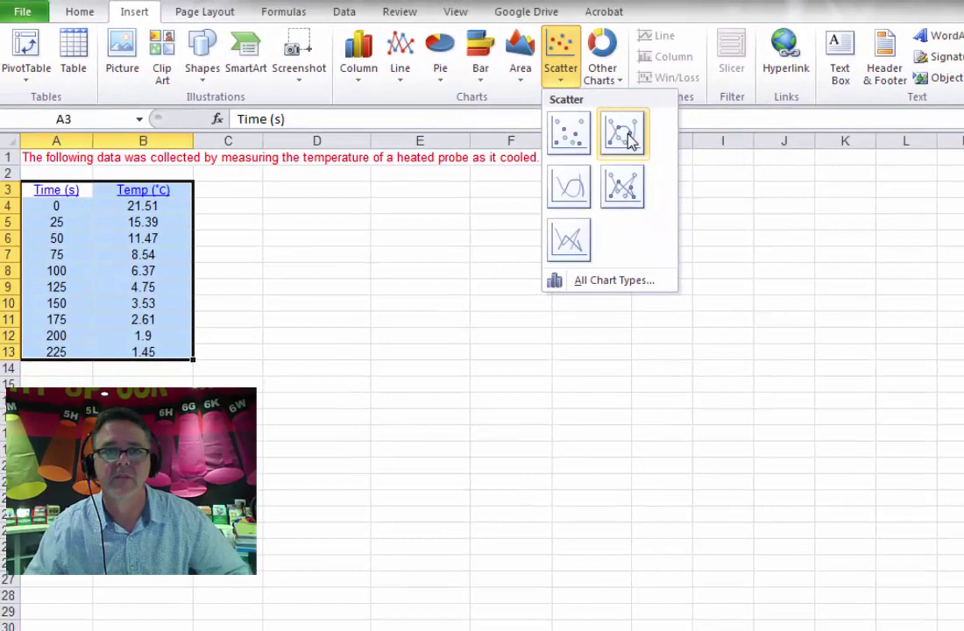
left_click(629, 138)
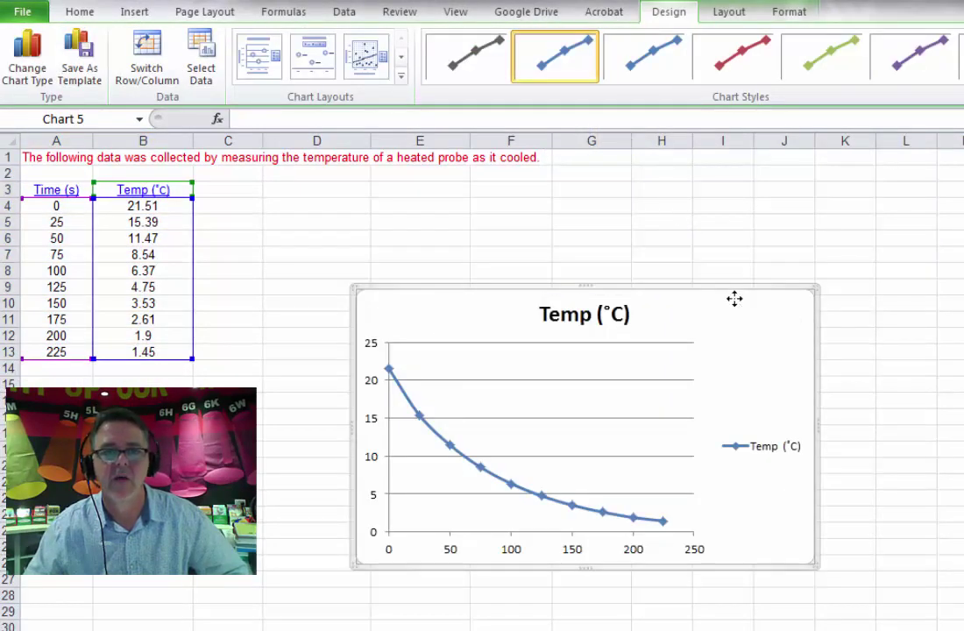
left_click_drag(734, 299, 665, 230)
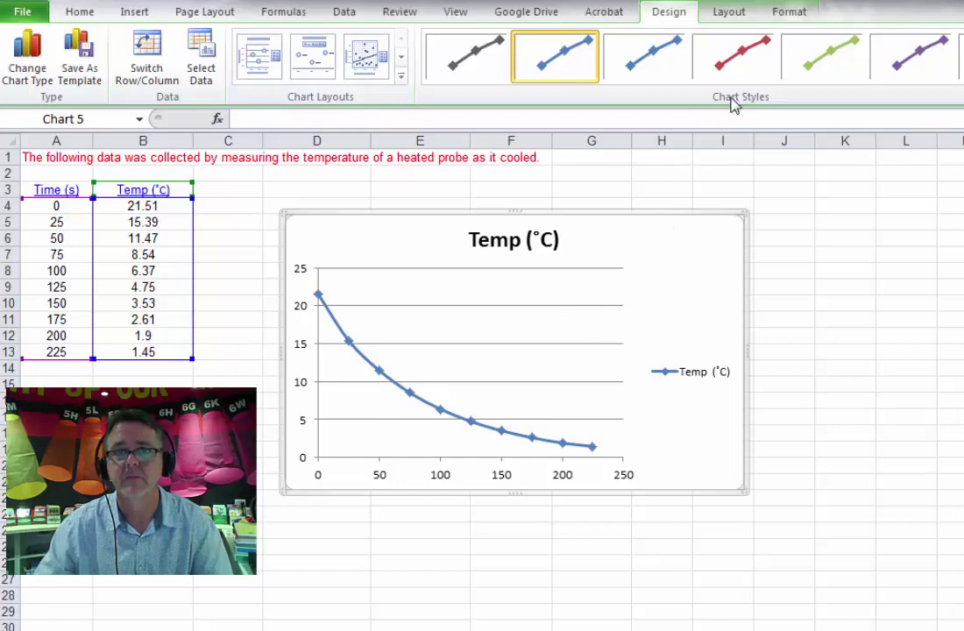
Place the chart title above the chart using the Layout title options.
left_click(730, 17)
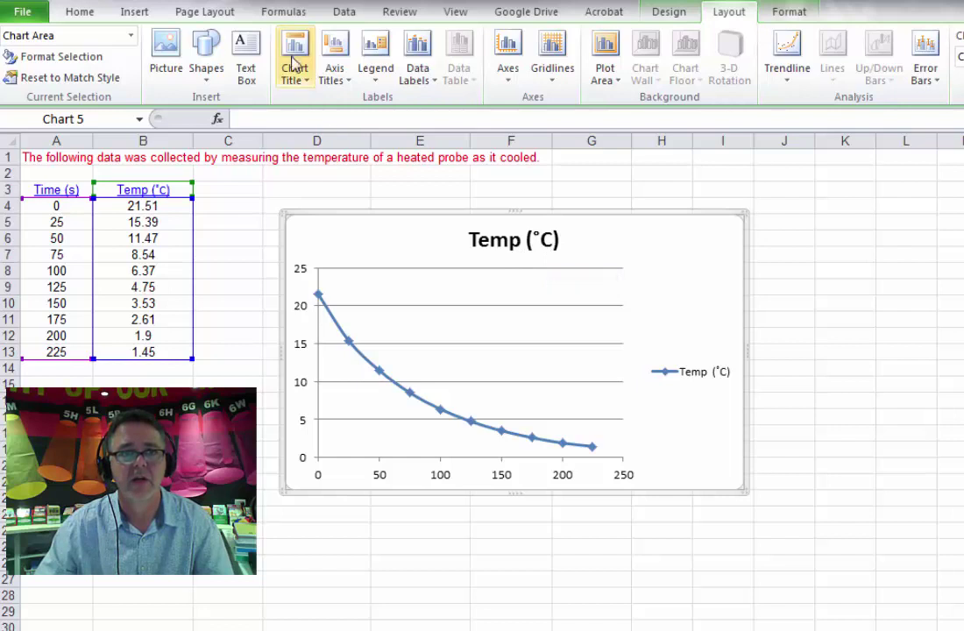
left_click(298, 77)
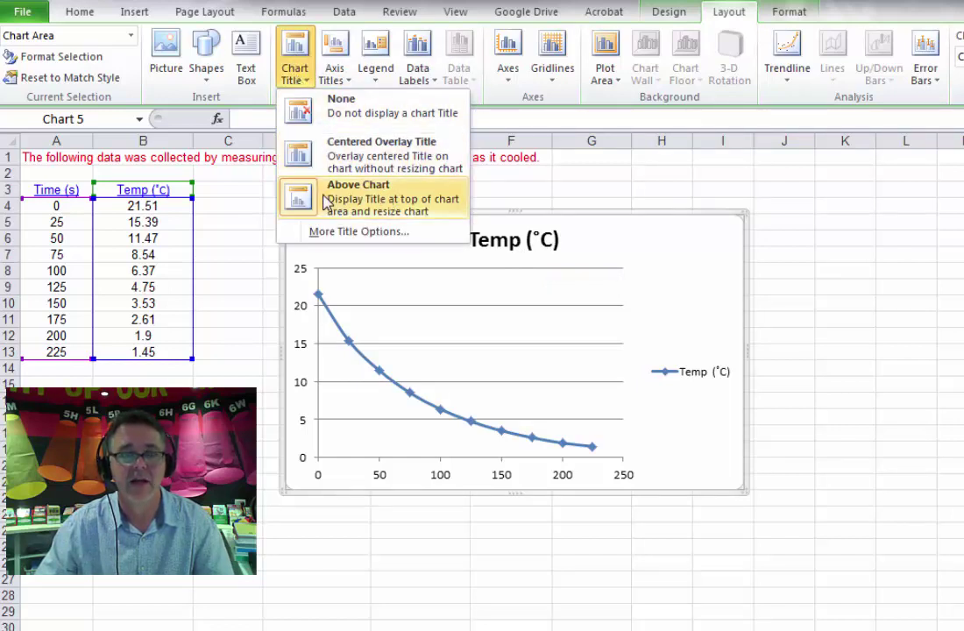
left_click(381, 119)
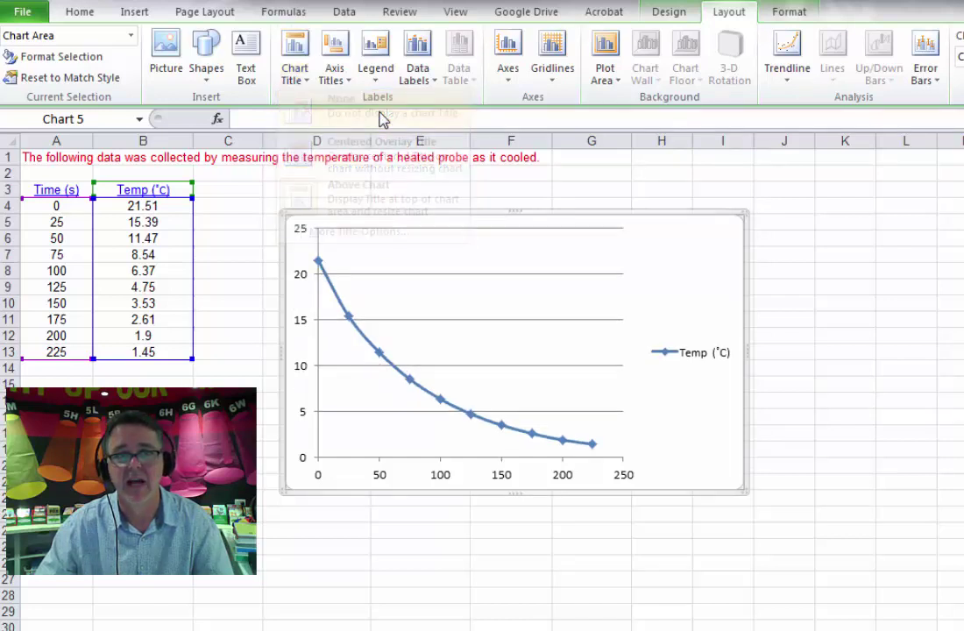
left_click(295, 75)
left_click(357, 146)
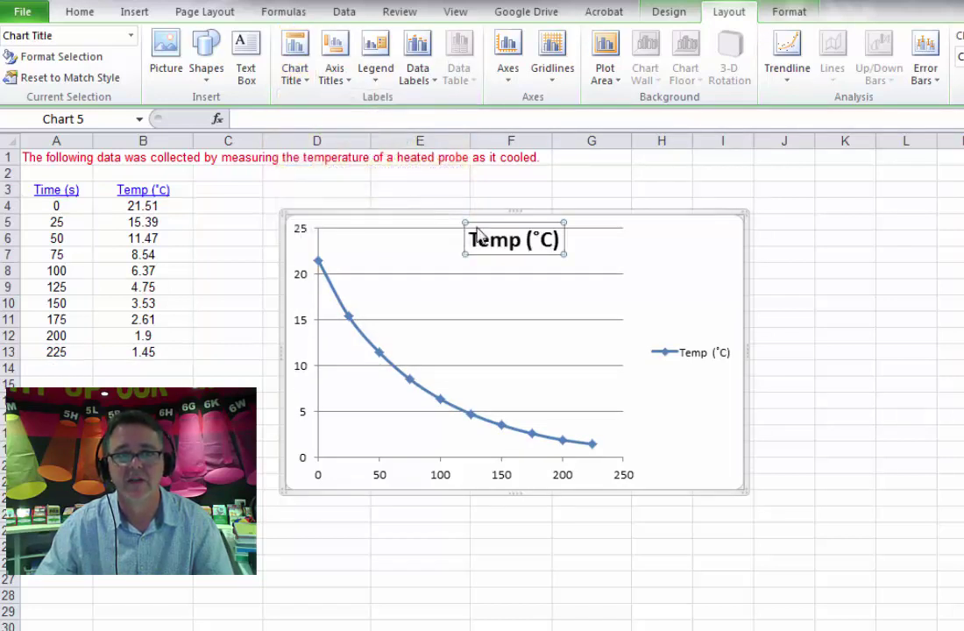
left_click(294, 74)
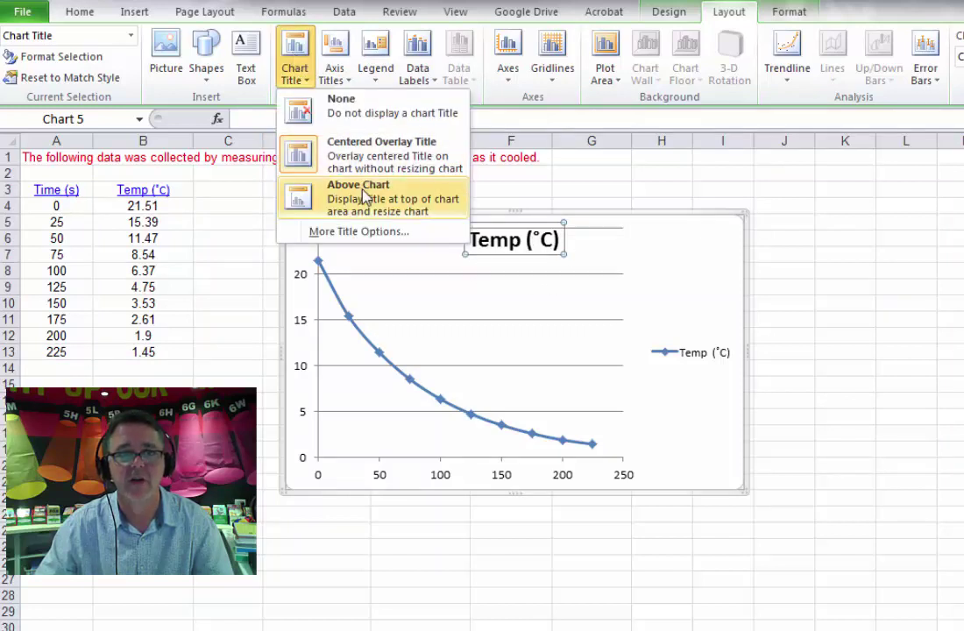
left_click(368, 191)
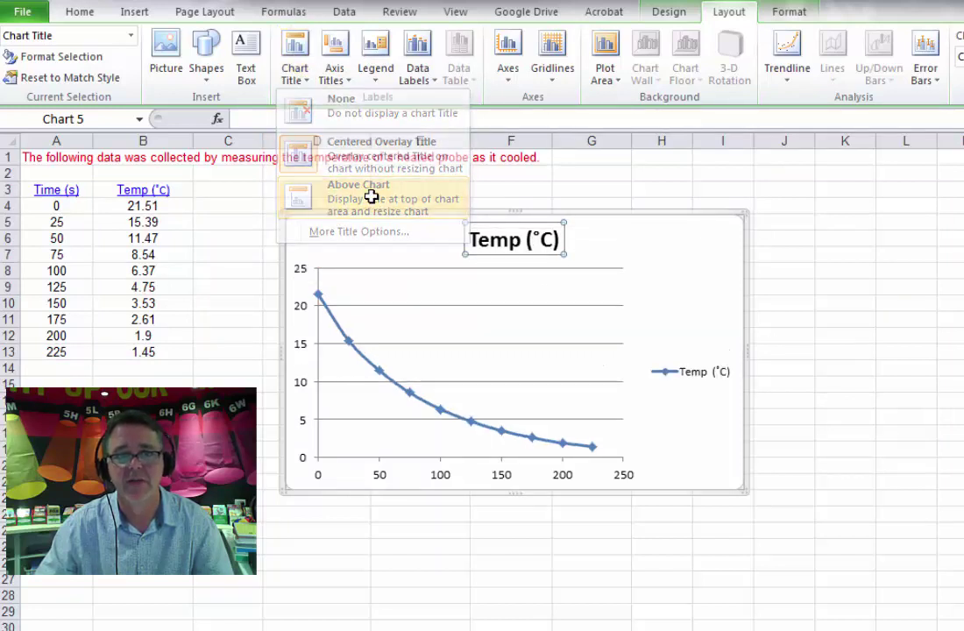
Replace the chart title text with 'Liquid Cooling Down'.
left_click(509, 240)
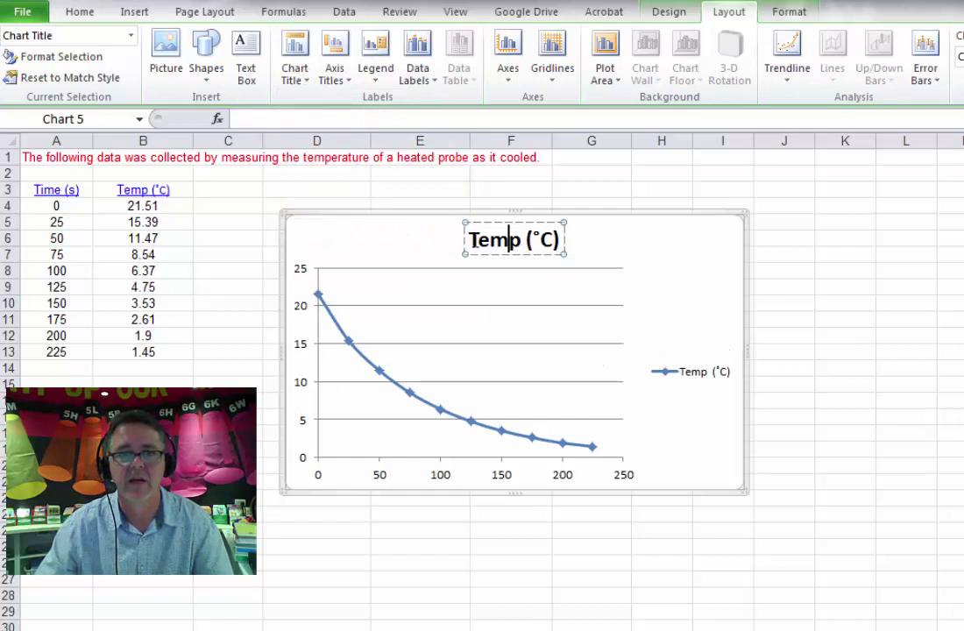
left_click_drag(468, 240, 560, 241)
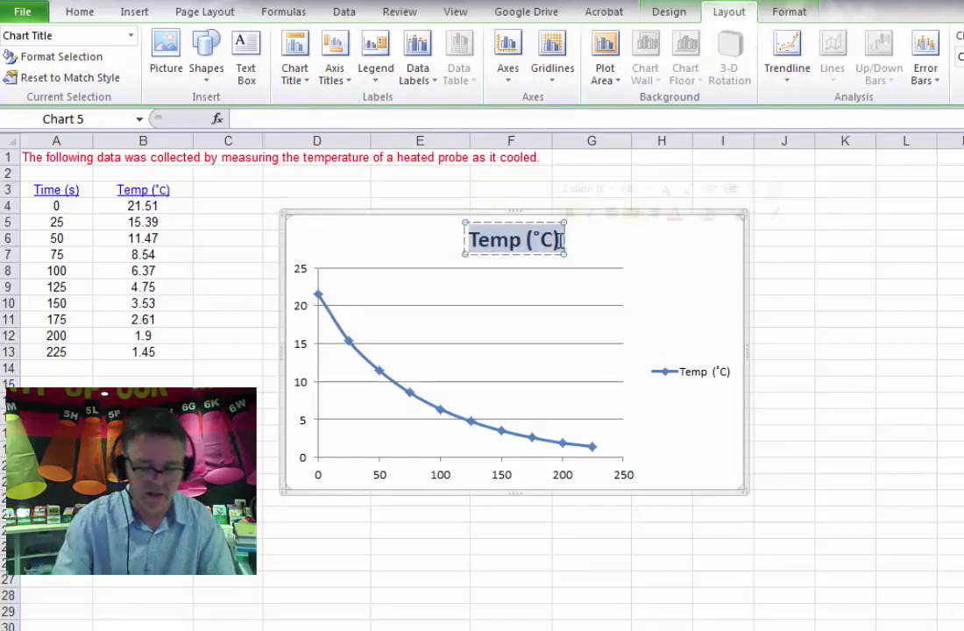
type("Liquid")
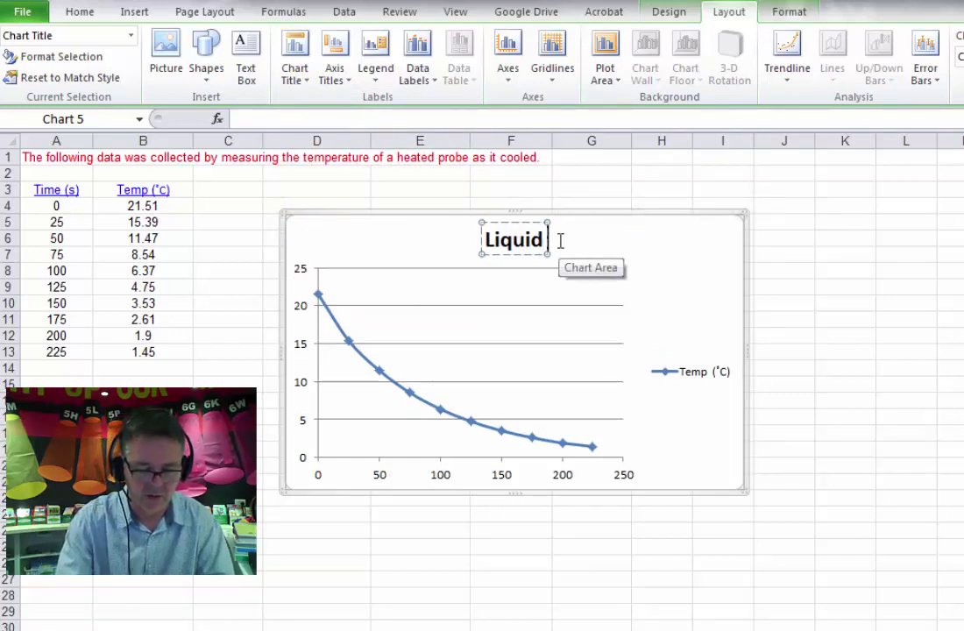
type(" Cooling Do")
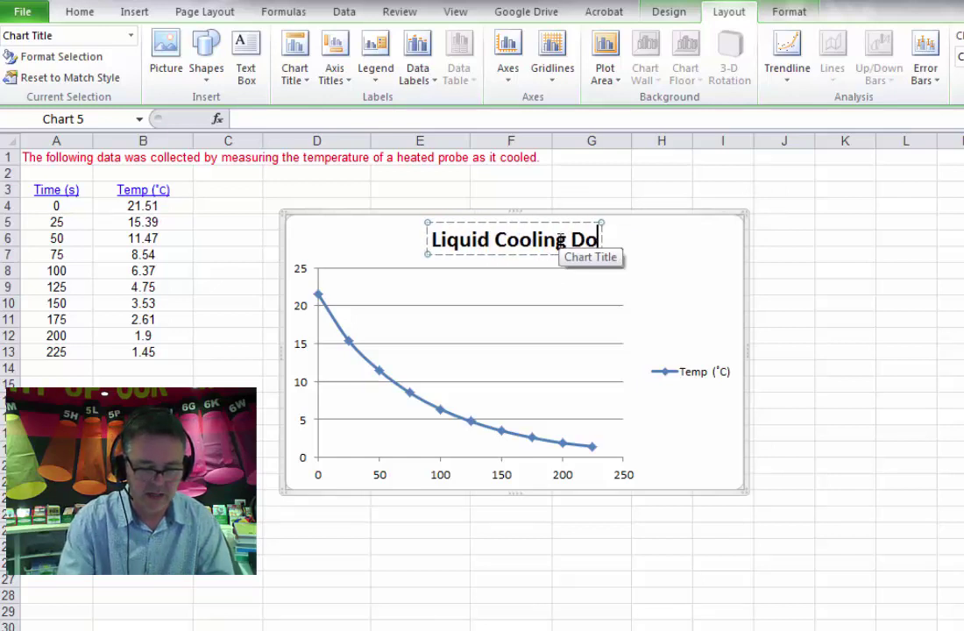
type("wn")
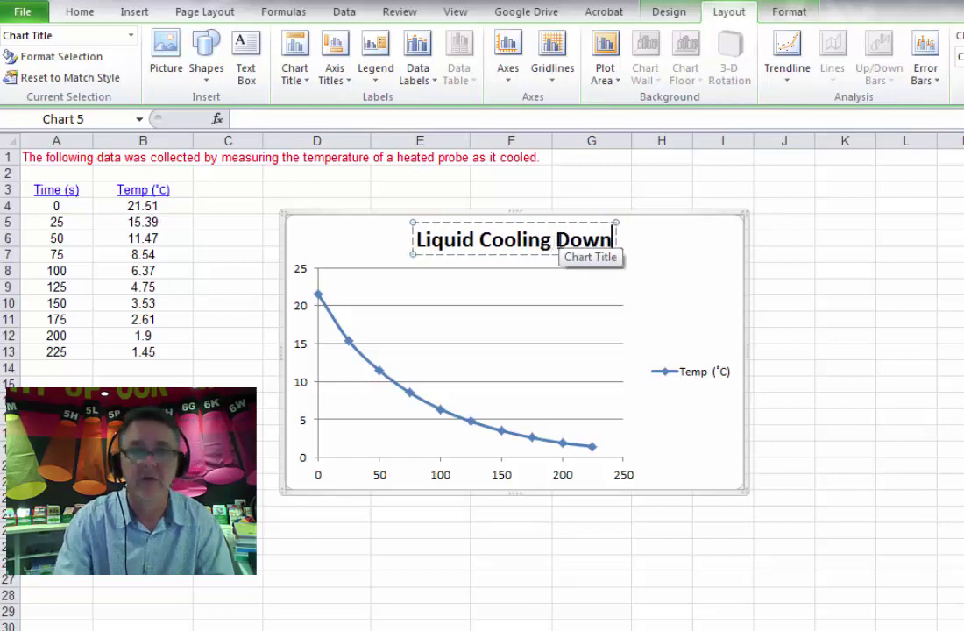
left_click(710, 260)
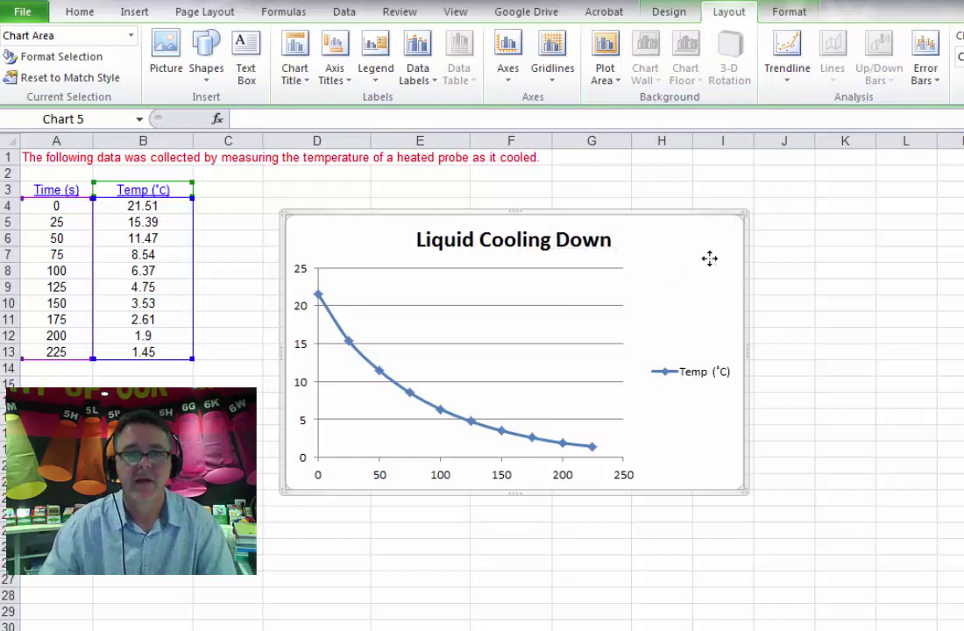
Add a horizontal axis title below the axis reading 'Time'.
left_click(348, 83)
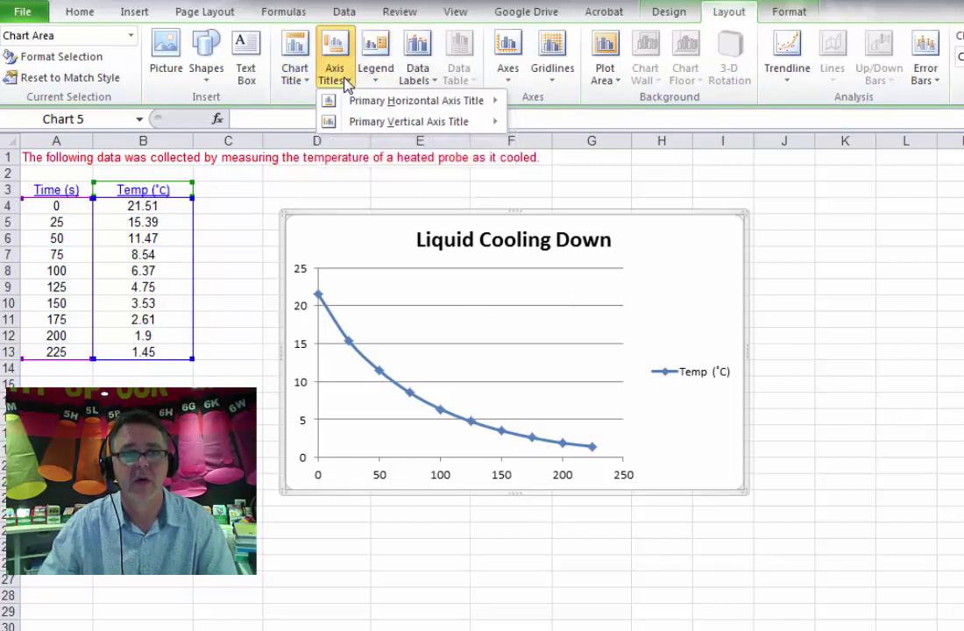
mouse_move(364, 104)
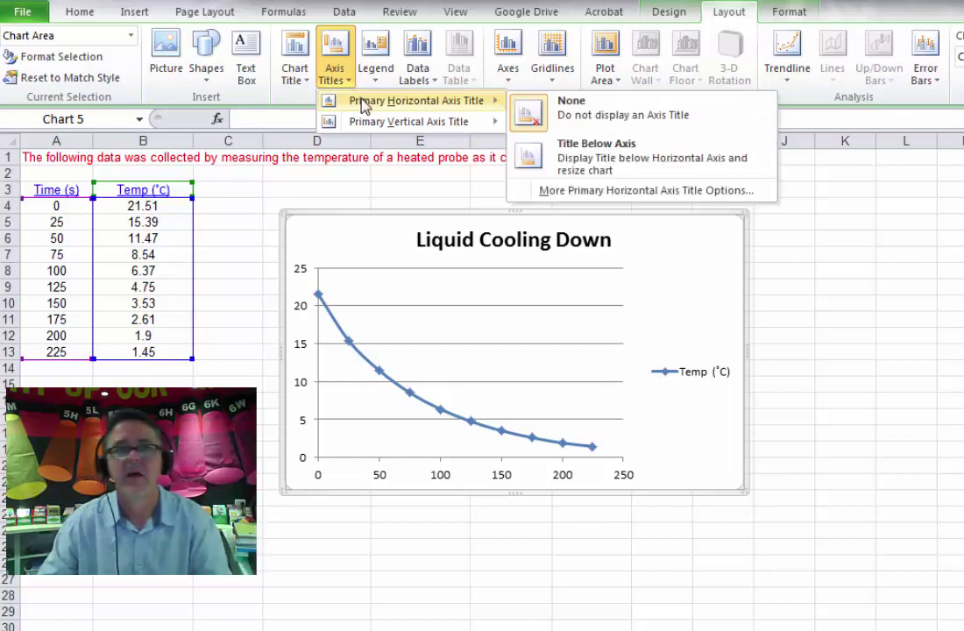
left_click(625, 167)
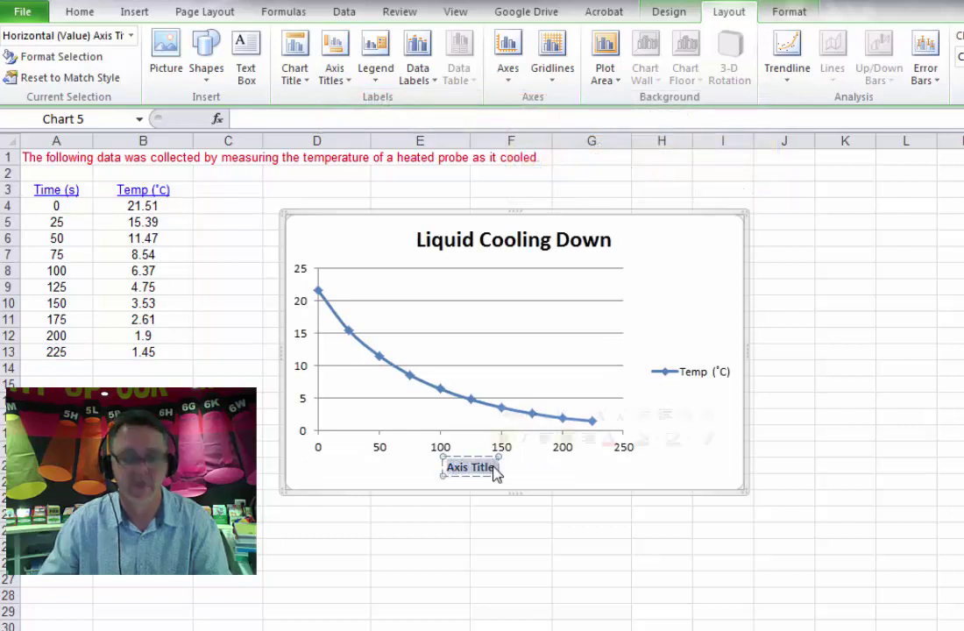
type("Time")
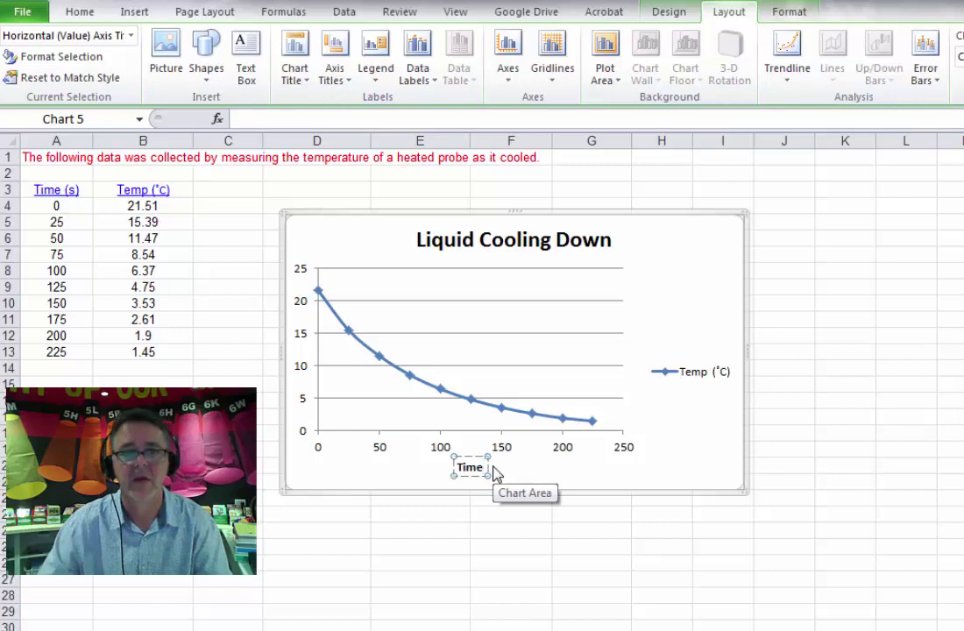
left_click(586, 471)
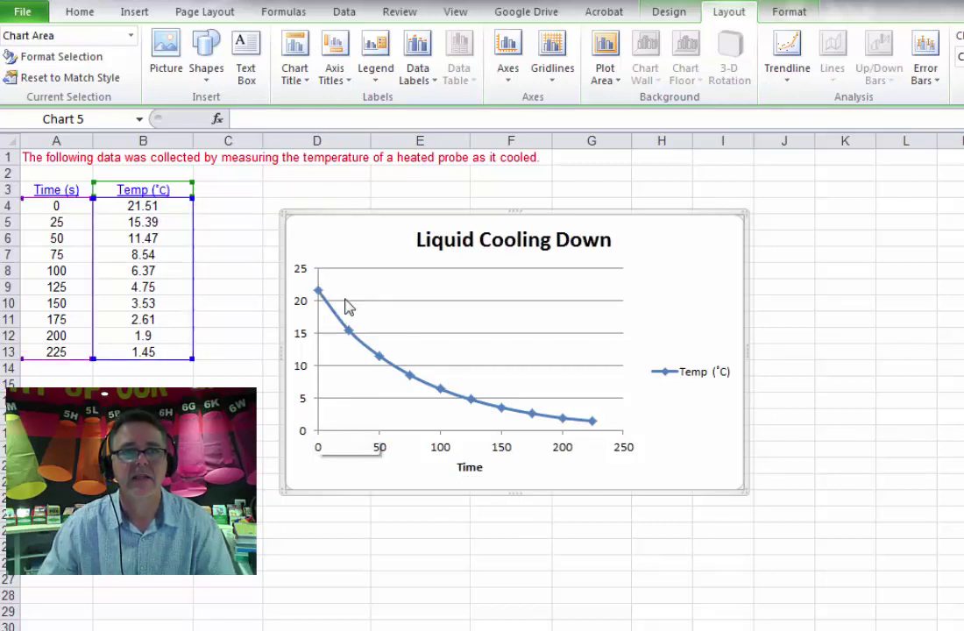
Add a rotated 'Temperature' vertical axis title and enlarge the chart toward the lower right.
left_click(340, 66)
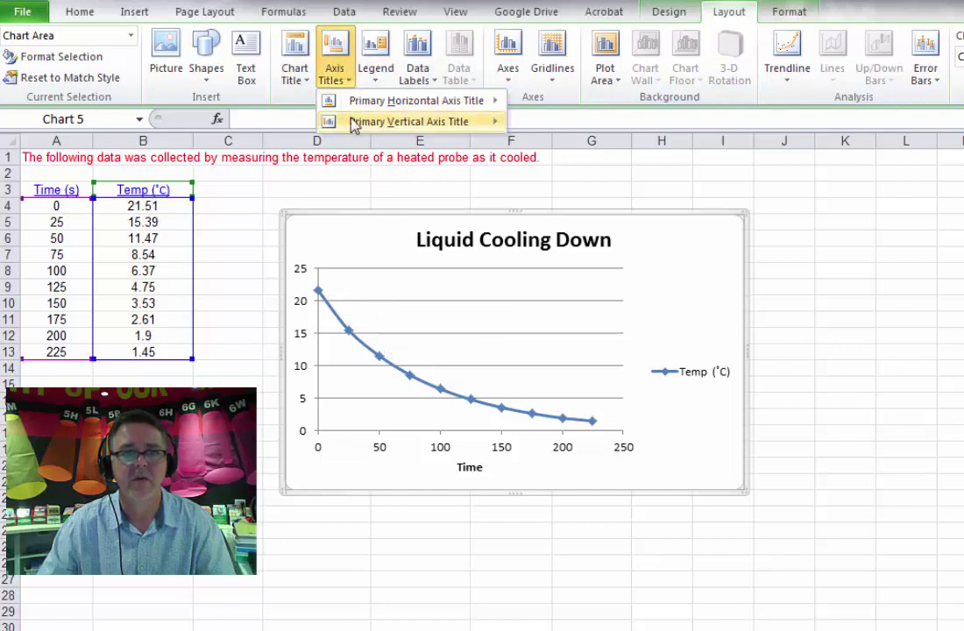
mouse_move(353, 125)
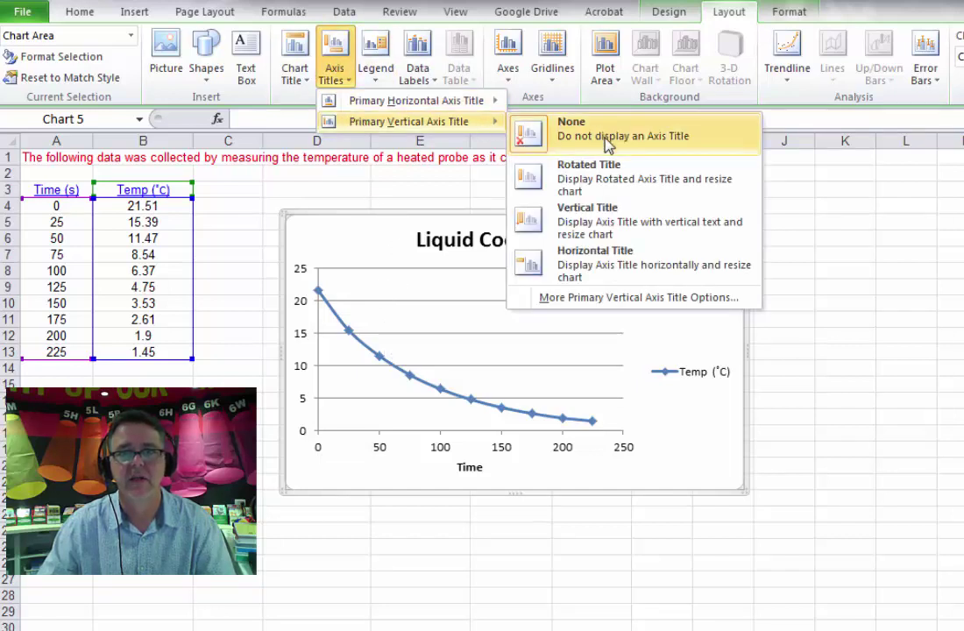
left_click(625, 182)
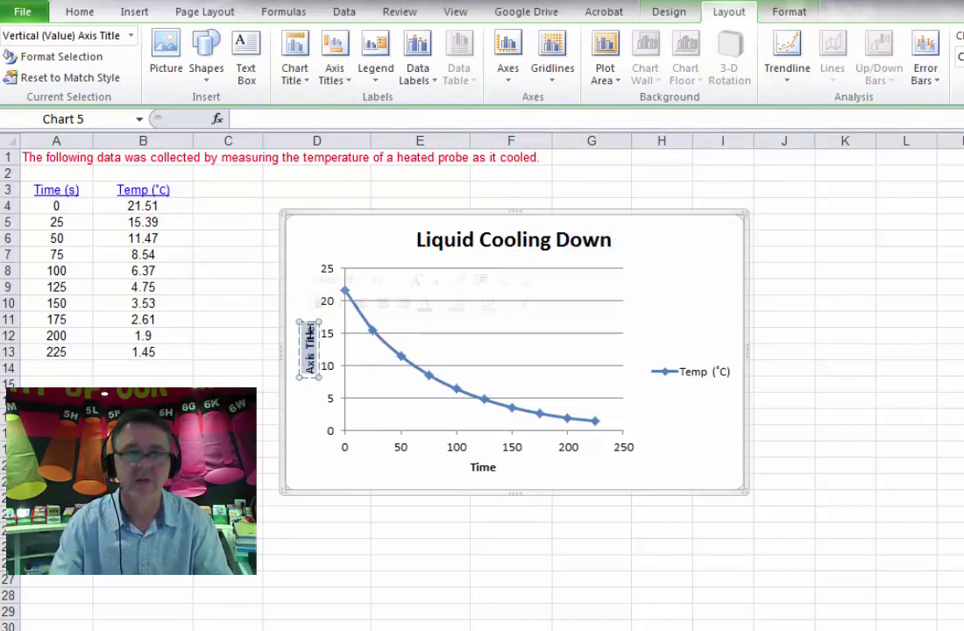
key("Delete")
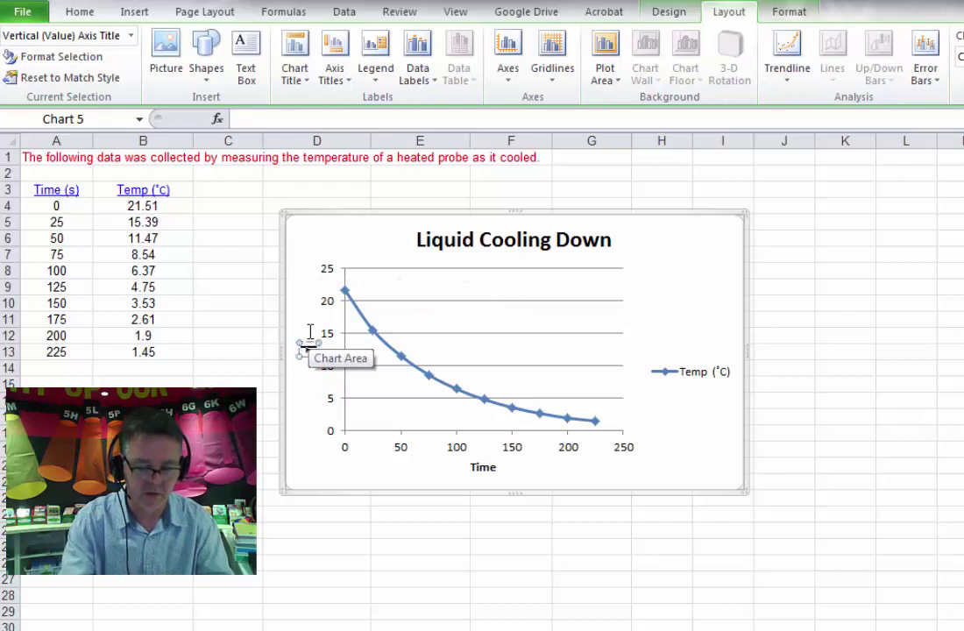
type("Temp (C)")
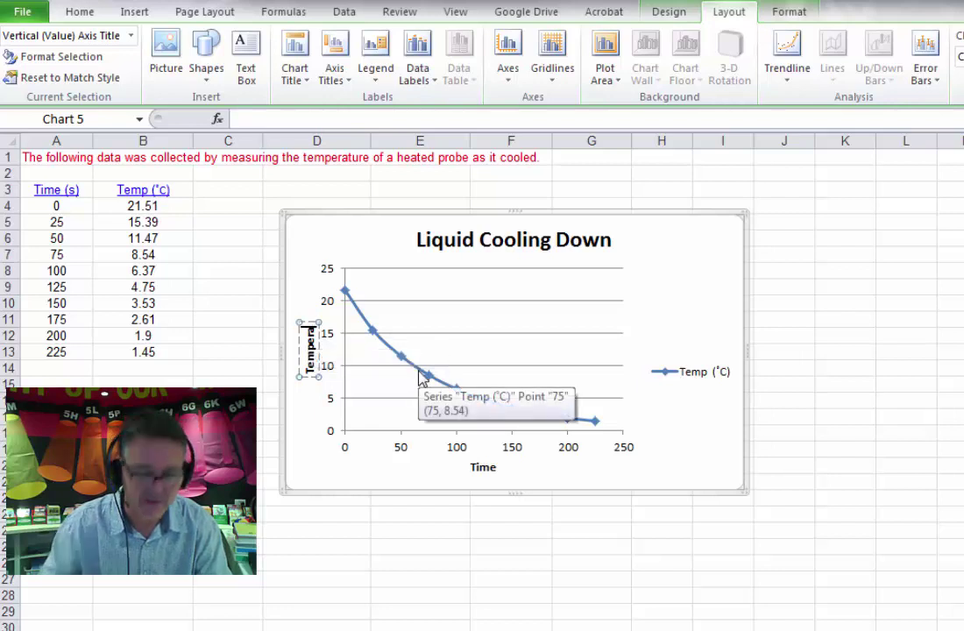
type("ture")
key("Return")
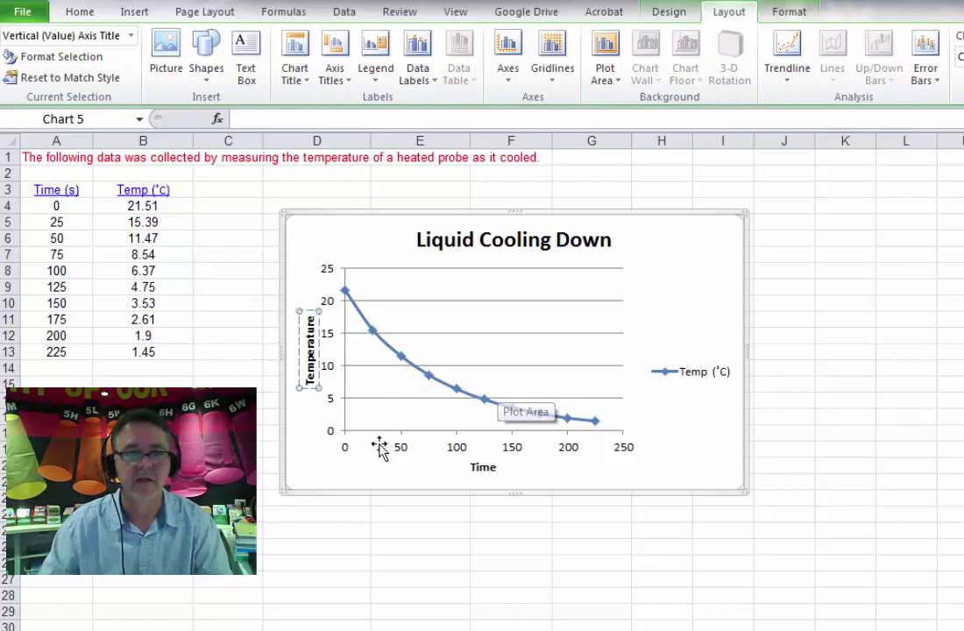
left_click(311, 453)
left_click_drag(746, 491, 956, 625)
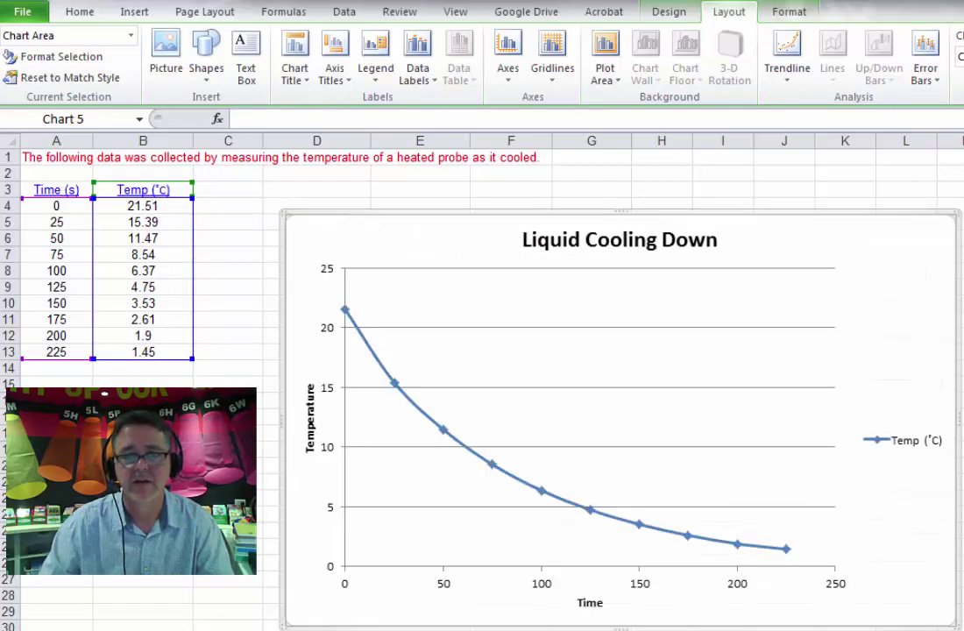